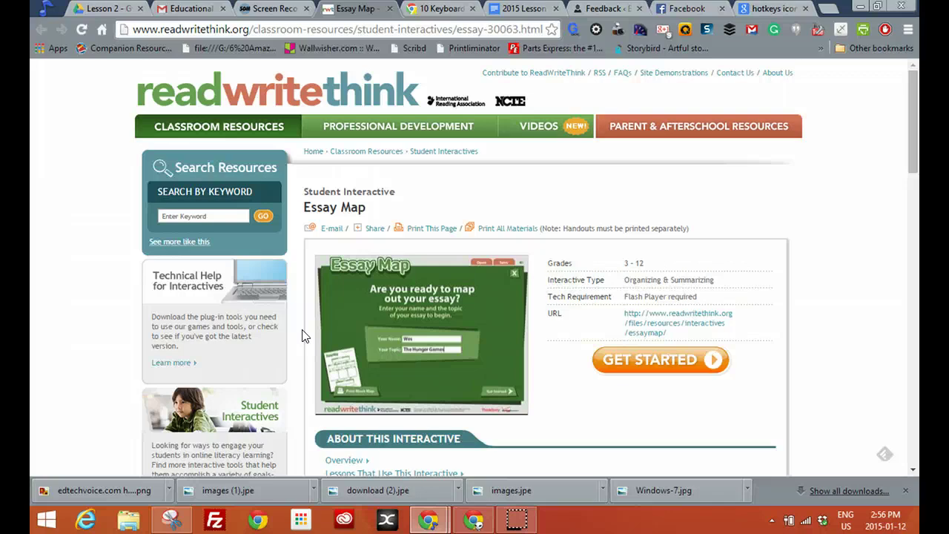
Launch the Essay Map full-screen, enter the student's name and topic History, and begin.
{"action": "left_click", "coordinate": [638, 360]}
{"action": "left_click", "coordinate": [656, 148]}
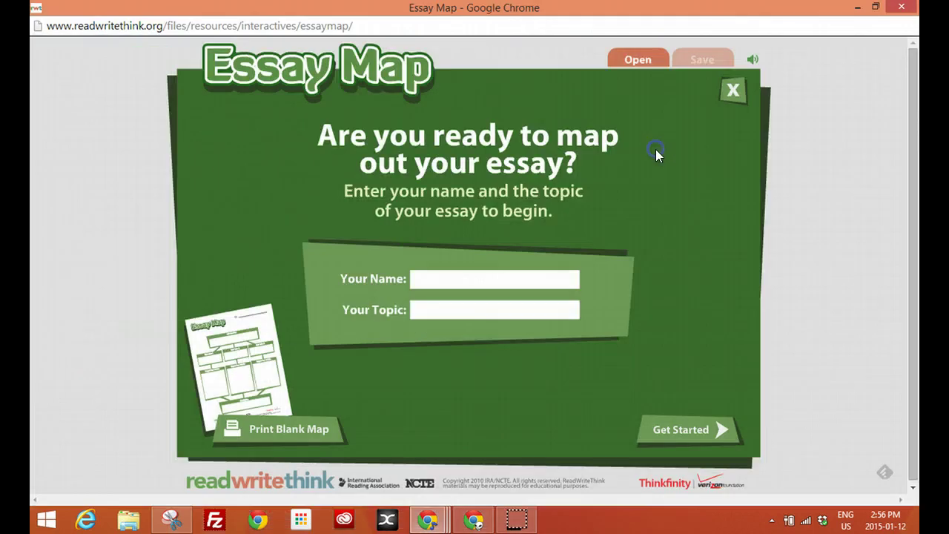
{"action": "left_click", "coordinate": [473, 278]}
{"action": "type", "text": "Marc"}
{"action": "type", "text": "History"}
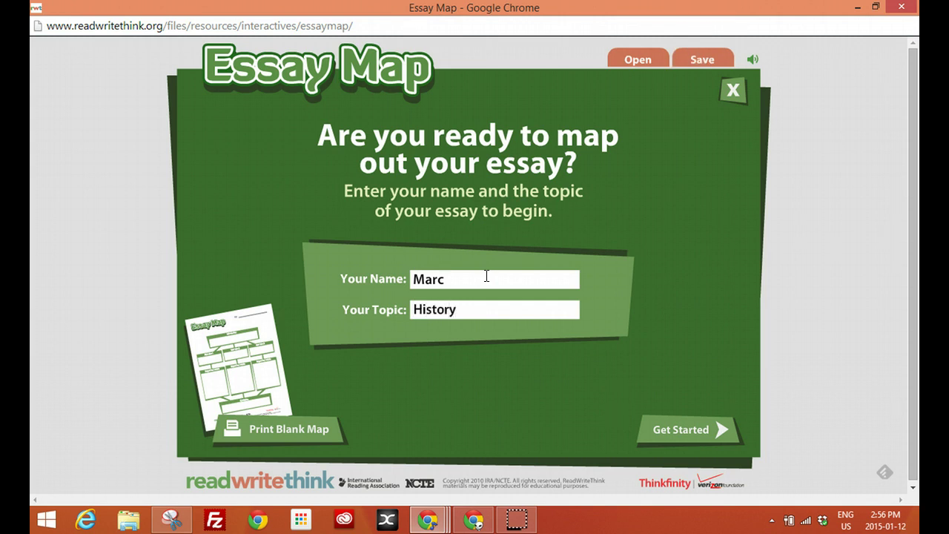
{"action": "left_click", "coordinate": [643, 423]}
Write 'Intro is....' in the Introduction box.
{"action": "key", "text": "super+c"}
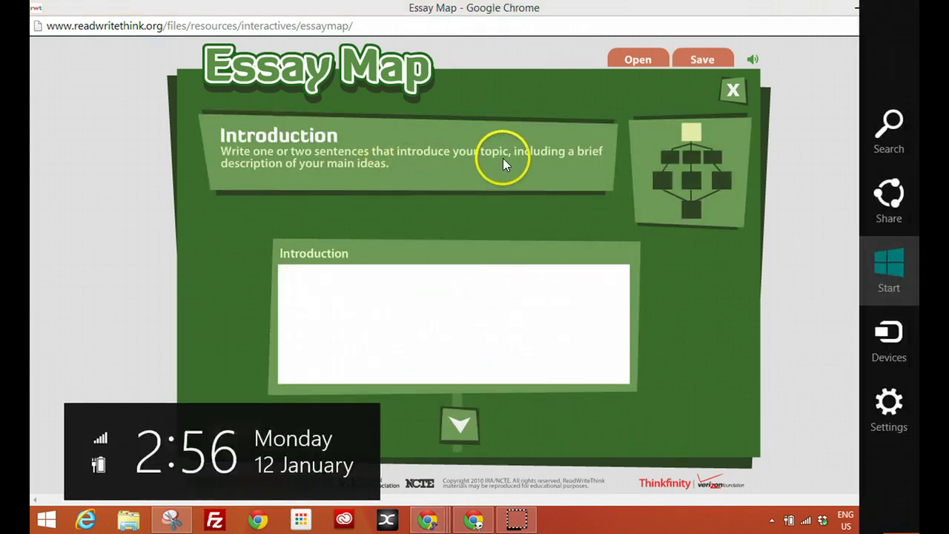
{"action": "left_click", "coordinate": [325, 283]}
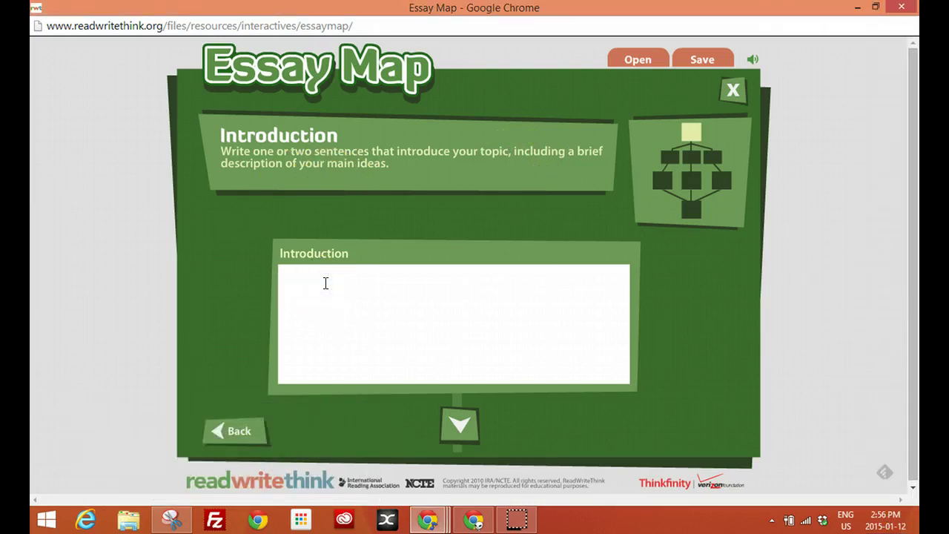
{"action": "type", "text": "Intro is...."}
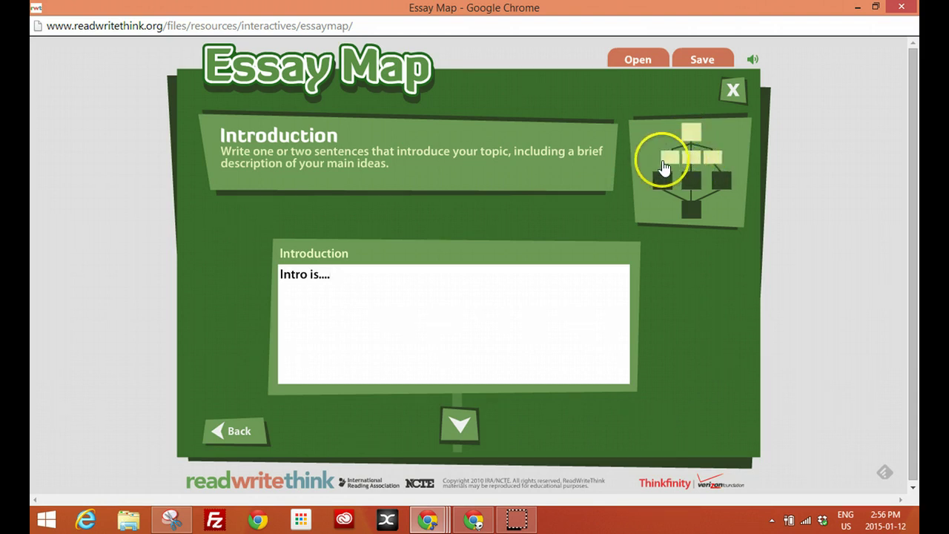
Write 'idea 1: what are you trying to prove:' as the first main idea.
{"action": "left_click", "coordinate": [691, 162]}
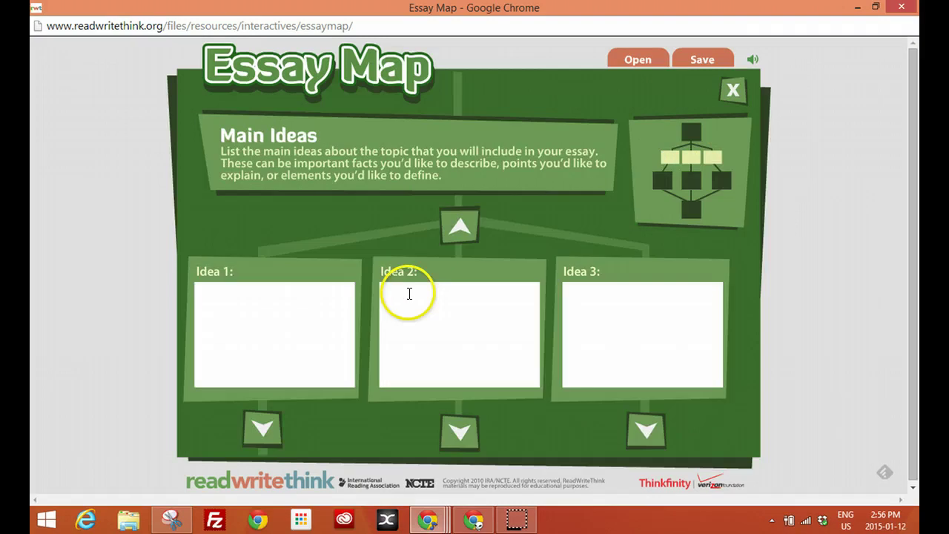
{"action": "left_click", "coordinate": [288, 319]}
{"action": "type", "text": "id"}
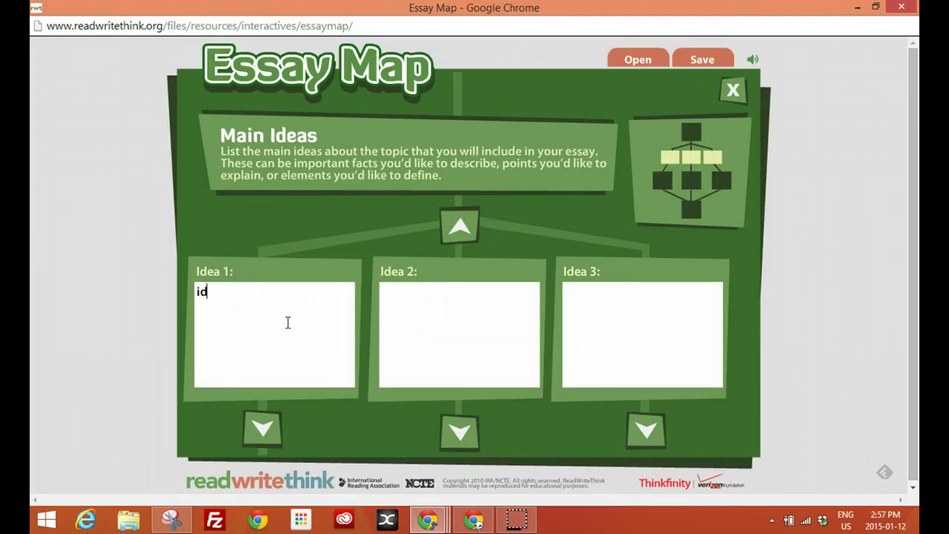
{"action": "type", "text": "ea 1: what are you trying to"}
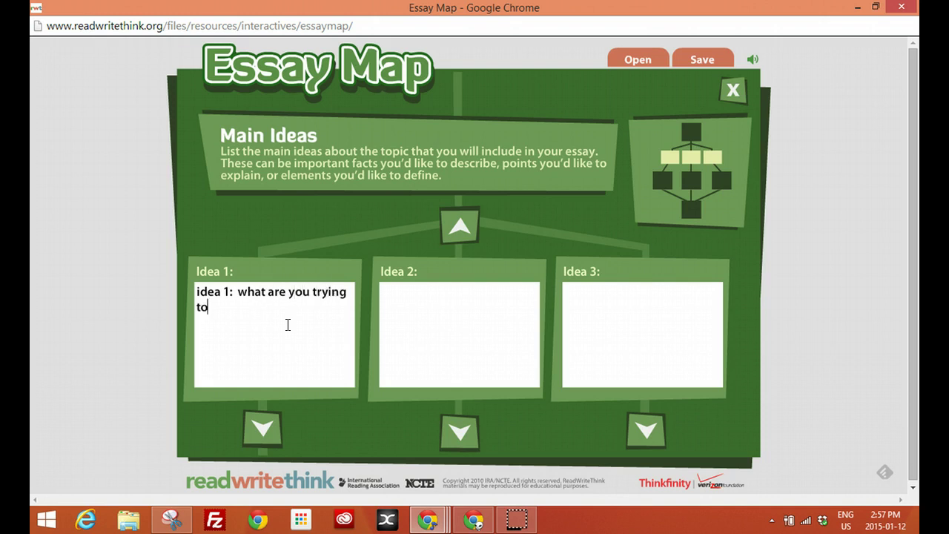
{"action": "type", "text": " prove?"}
{"action": "left_click", "coordinate": [247, 307]}
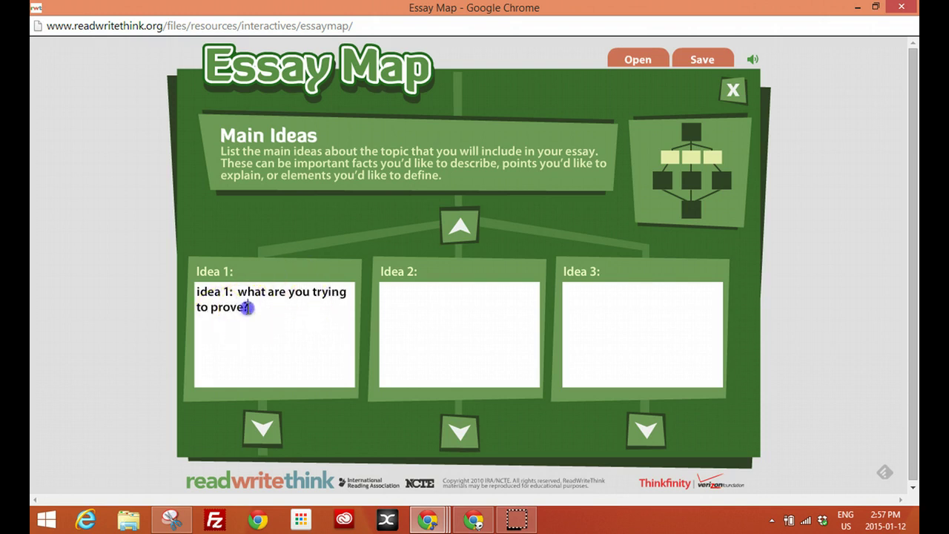
{"action": "key", "text": "BackSpace"}
{"action": "type", "text": ":"}
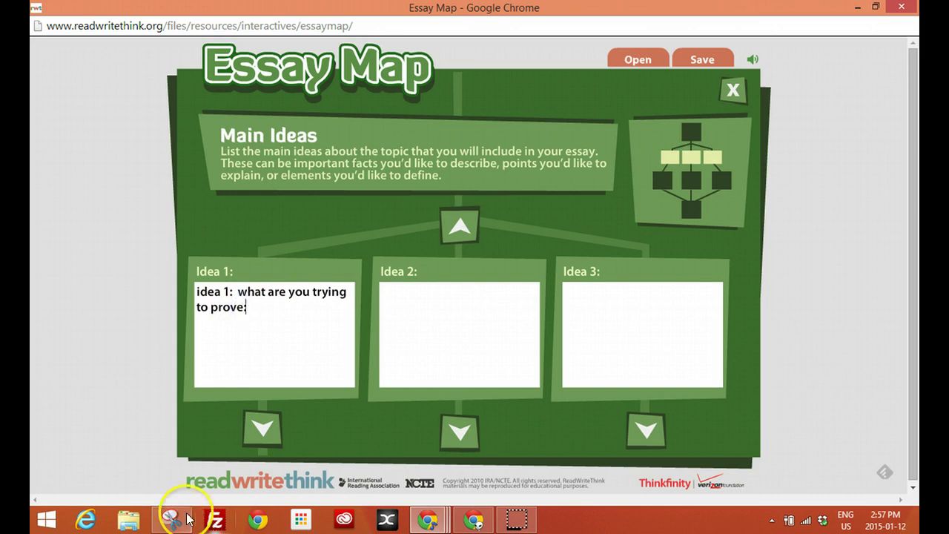
Paste the prompt into Main Ideas 2 and 3, then show Idea 1's supporting details.
{"action": "left_click_drag", "start_coordinate": [237, 293], "coordinate": [247, 296]}
{"action": "key", "text": "ctrl+a"}
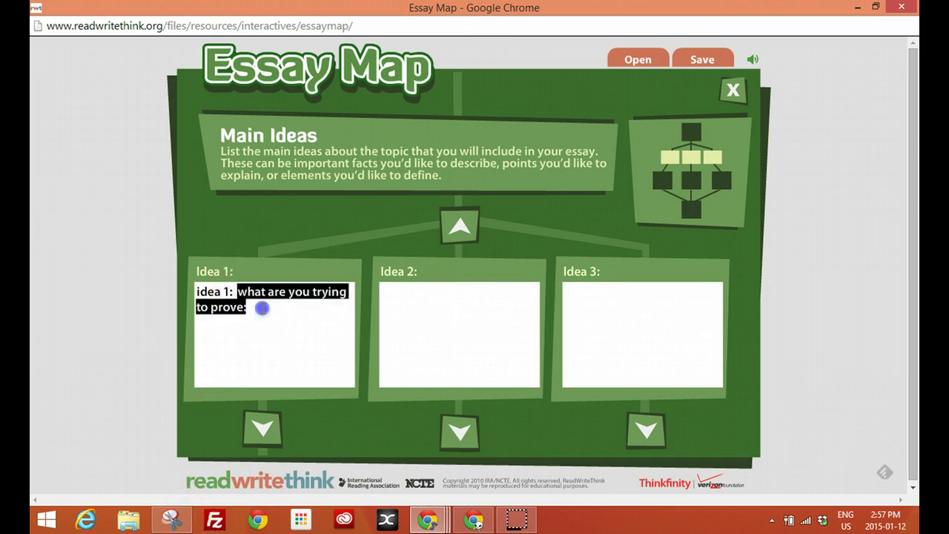
{"action": "left_click", "coordinate": [393, 292]}
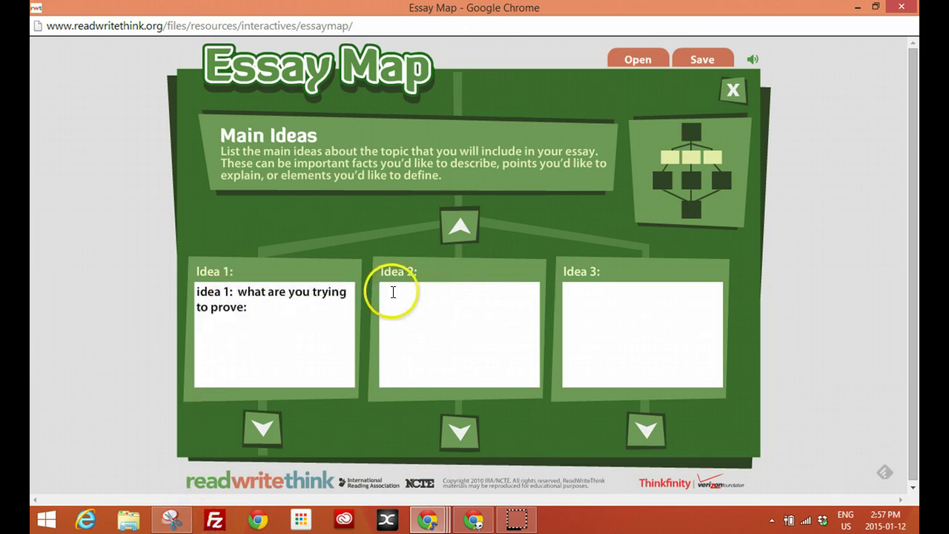
{"action": "key", "text": "ctrl+v"}
{"action": "left_click", "coordinate": [568, 291]}
{"action": "key", "text": "ctrl+v"}
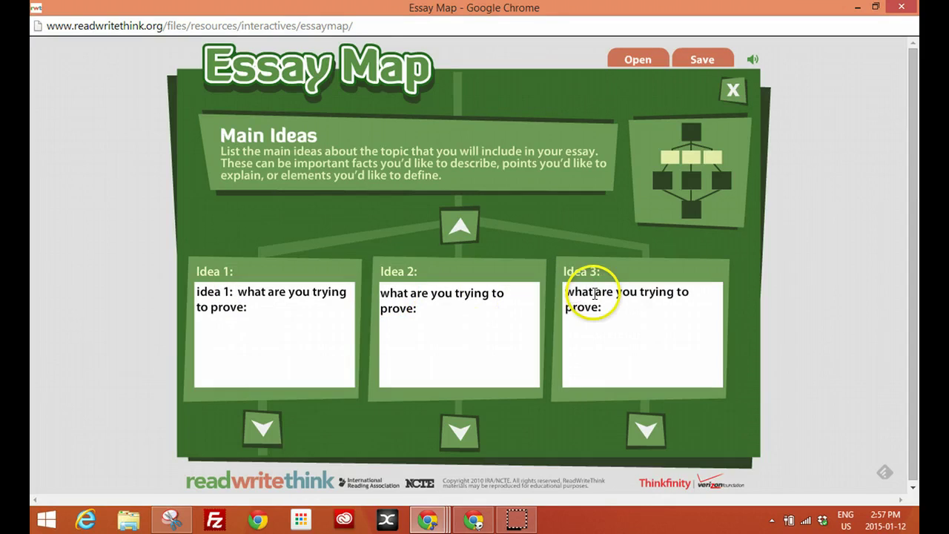
{"action": "left_click", "coordinate": [254, 433]}
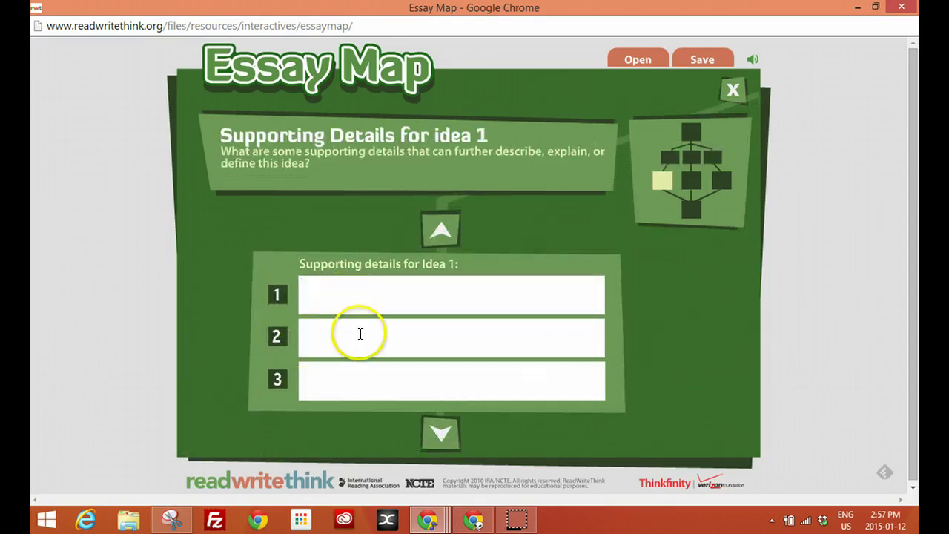
Enter 'blabla', 'blalba' and 'blabah' as Idea 1's three supporting details.
{"action": "left_click", "coordinate": [350, 290]}
{"action": "type", "text": "blabla"}
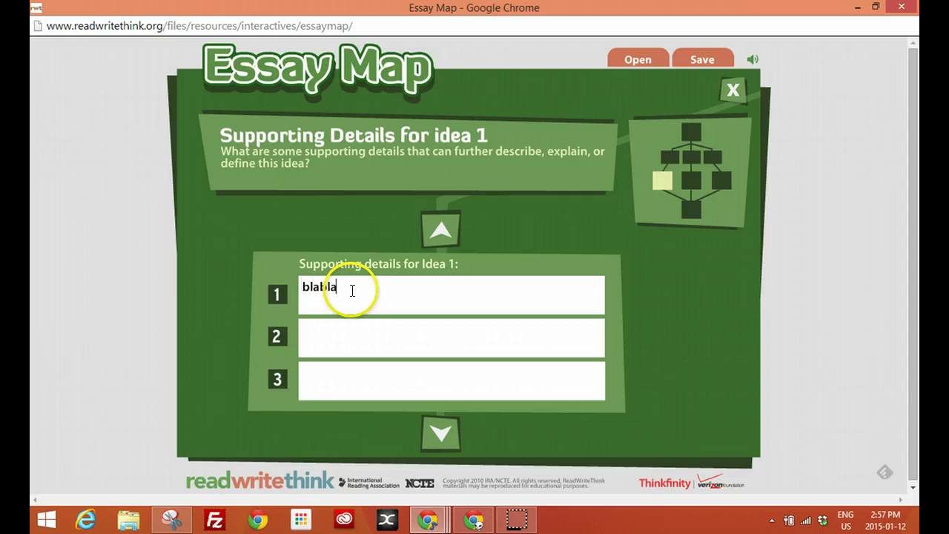
{"action": "left_click", "coordinate": [343, 326]}
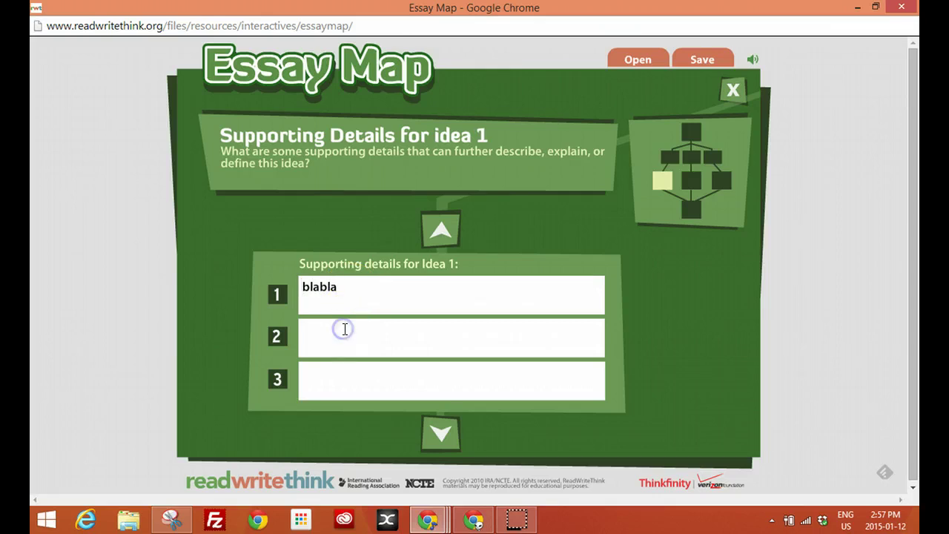
{"action": "type", "text": "blalba"}
{"action": "left_click", "coordinate": [339, 384]}
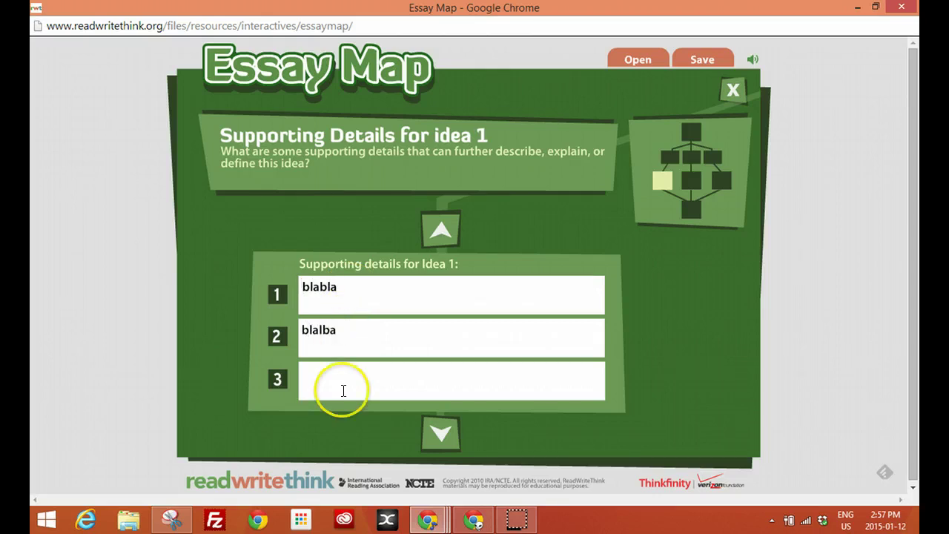
{"action": "type", "text": "blabah"}
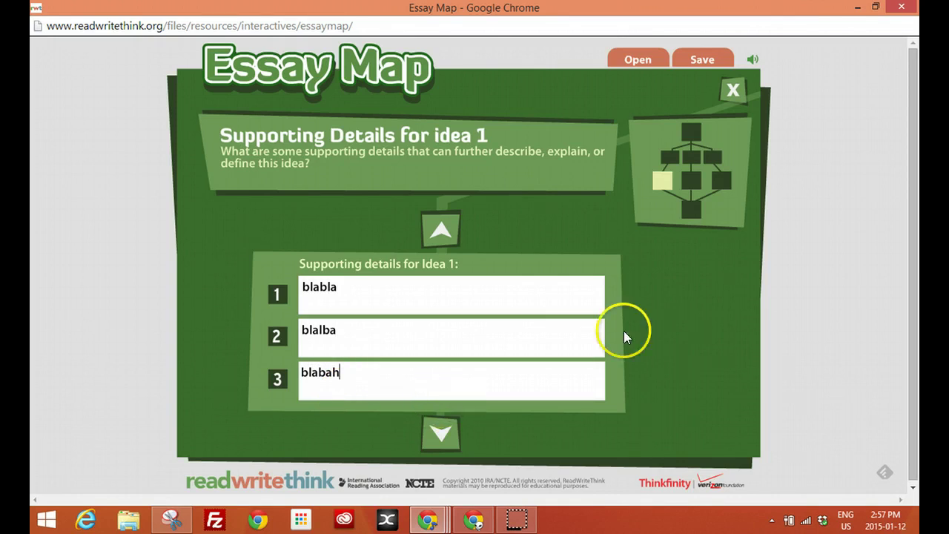
Advance the map to the empty Conclusion page.
{"action": "left_click", "coordinate": [445, 431]}
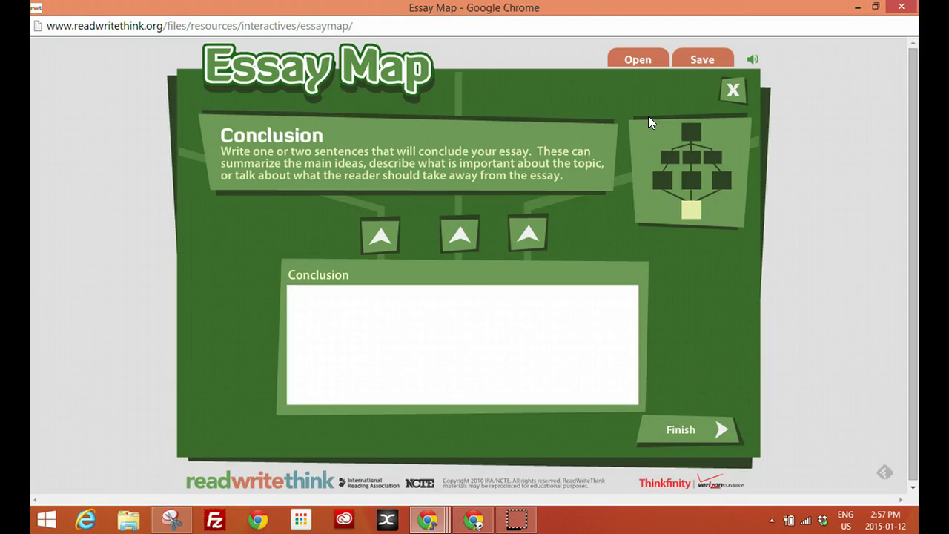
Save the essay map as 'history example' .rwt file in Downloads.
{"action": "left_click", "coordinate": [696, 57]}
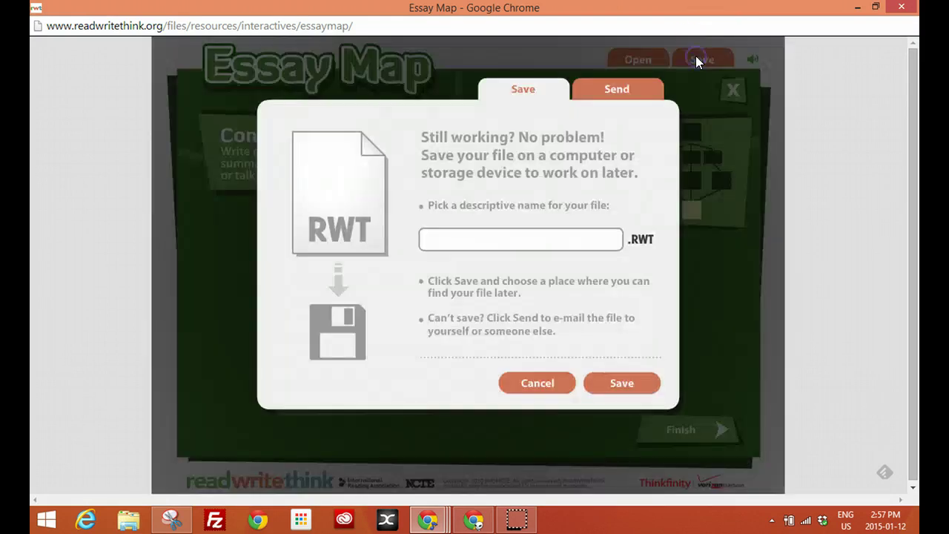
{"action": "left_click", "coordinate": [530, 236]}
{"action": "type", "text": "history example"}
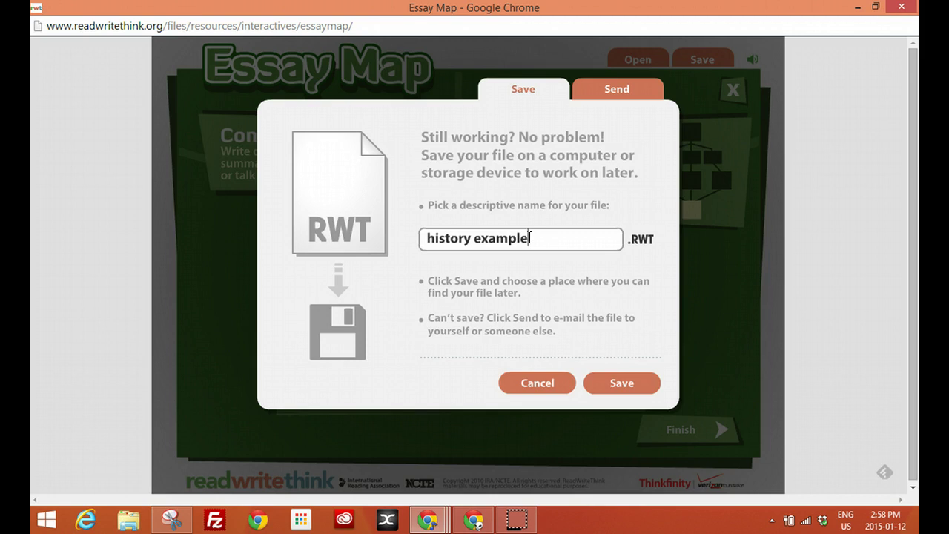
{"action": "left_click", "coordinate": [587, 319]}
{"action": "left_click", "coordinate": [627, 353]}
{"action": "left_click", "coordinate": [617, 381]}
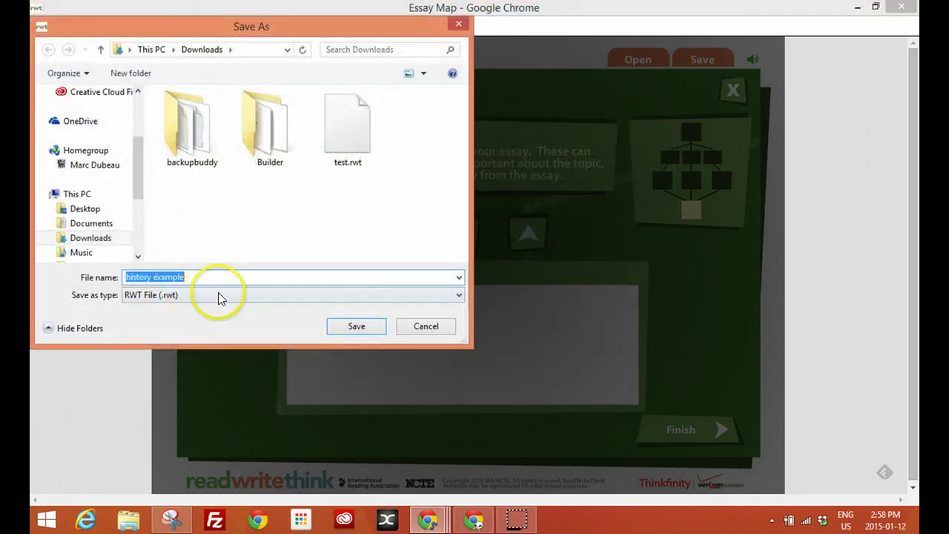
{"action": "left_click", "coordinate": [344, 325]}
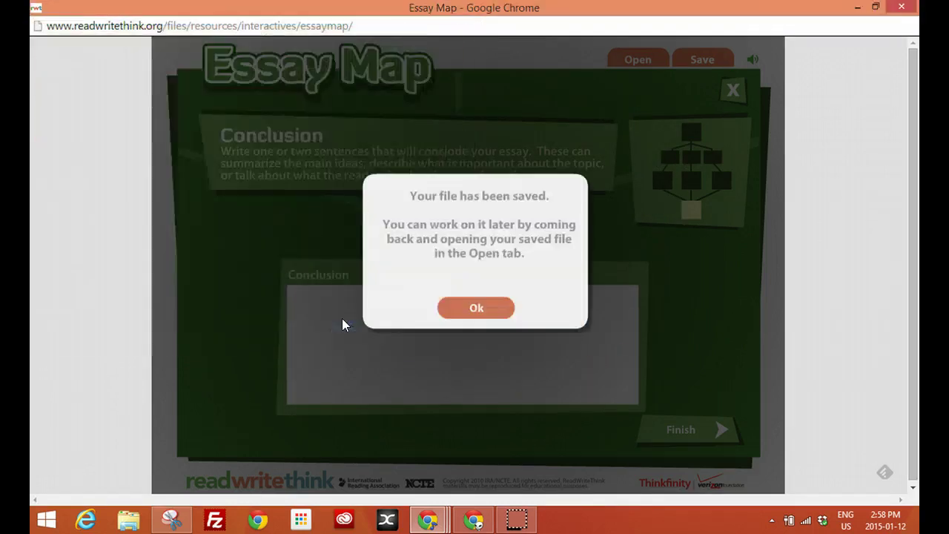
{"action": "left_click", "coordinate": [459, 308]}
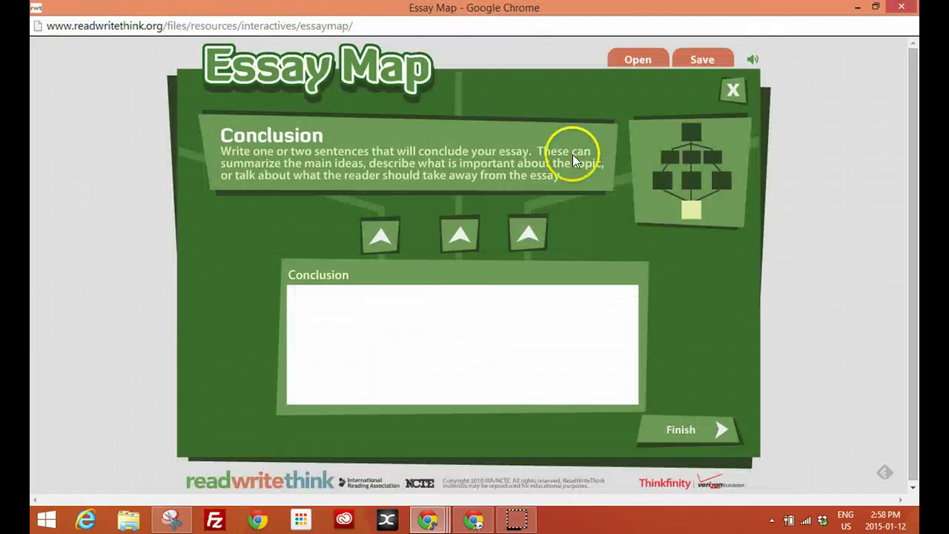
{"action": "left_click", "coordinate": [638, 57]}
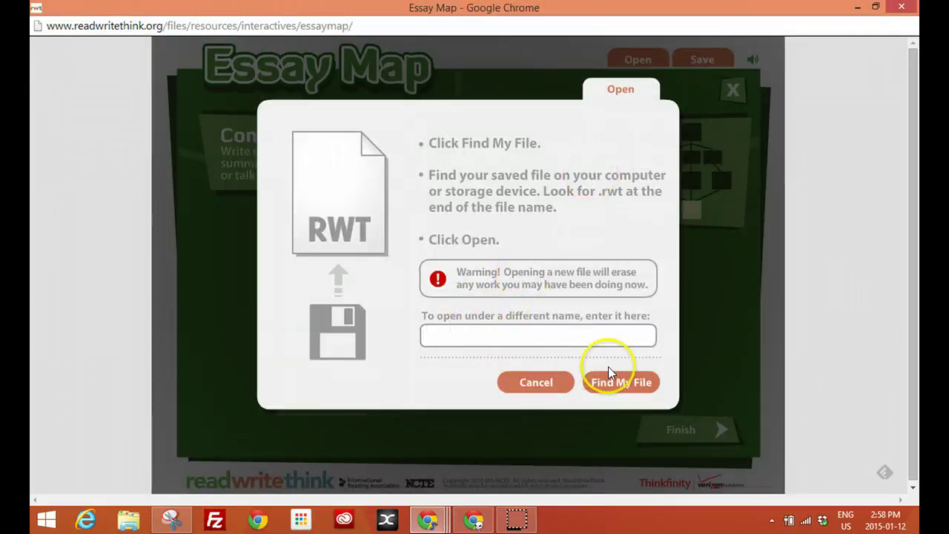
{"action": "left_click", "coordinate": [546, 384]}
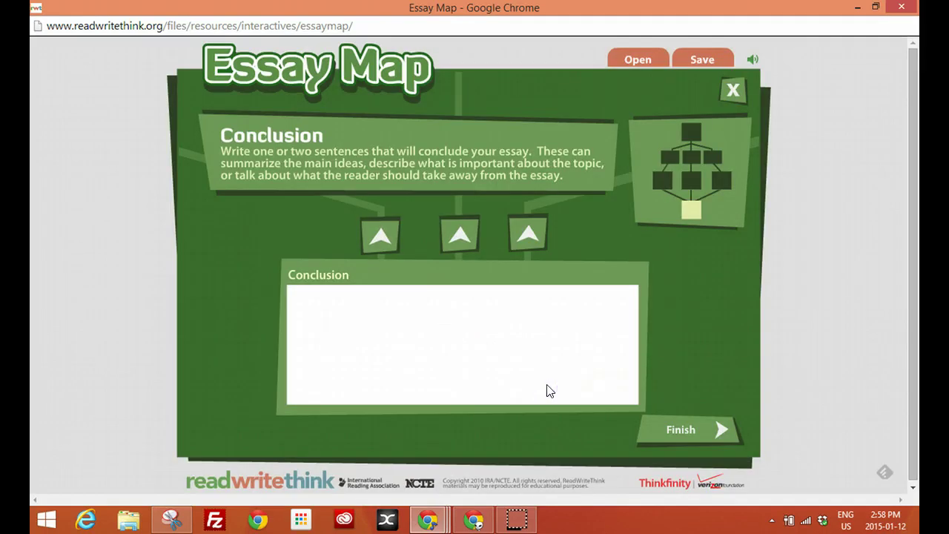